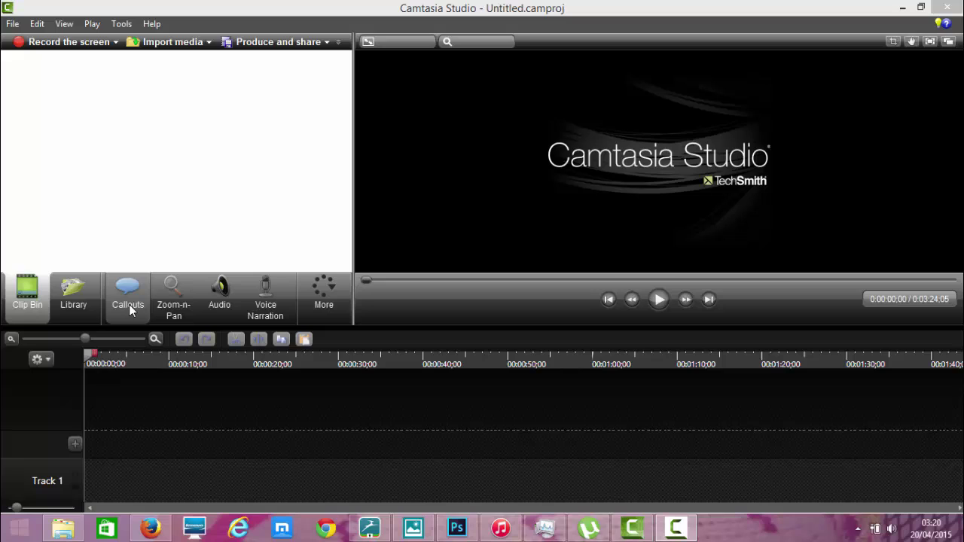
# Show the Library and expand the Theme - Calling Lights folder to reveal its Animated Title
pyautogui.click(89, 303)
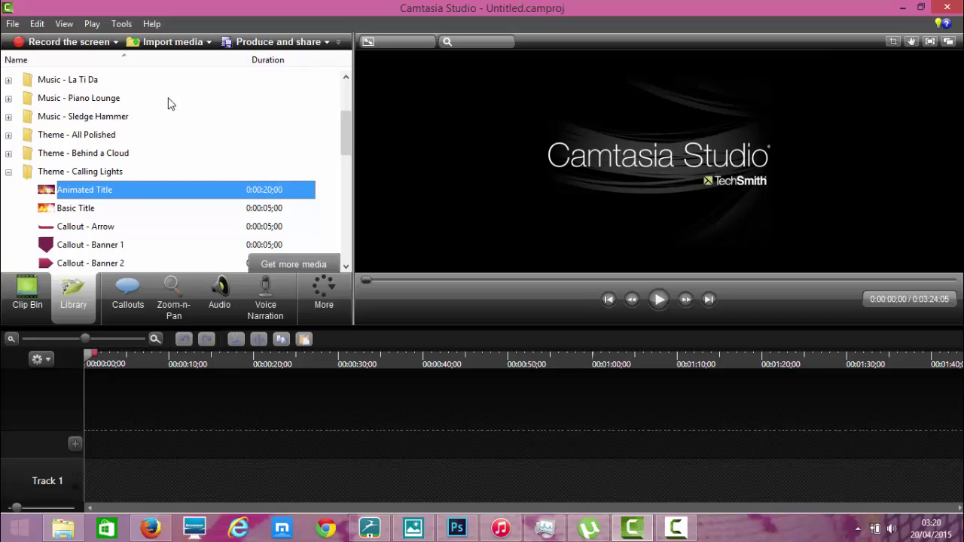
# Drop the Calling Lights Animated Title onto Track 1, trim it to about 13 seconds, and preview it
pyautogui.click(117, 190)
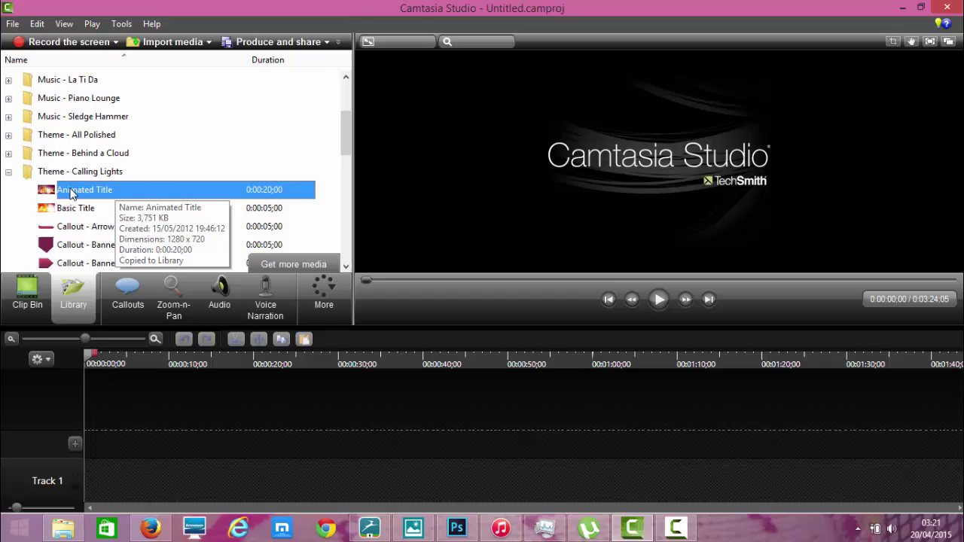
pyautogui.moveTo(71, 196); pyautogui.dragTo(114, 475)
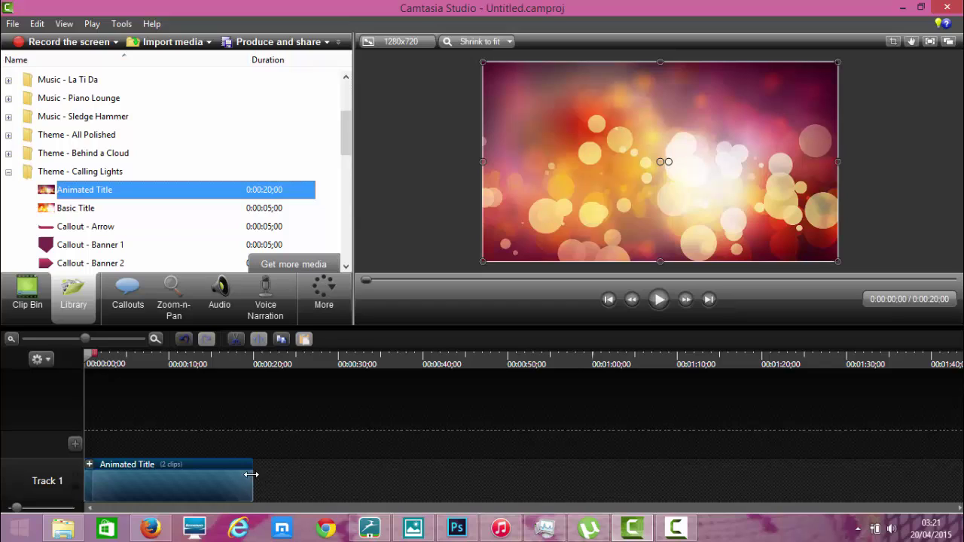
pyautogui.moveTo(251, 475); pyautogui.dragTo(200, 471)
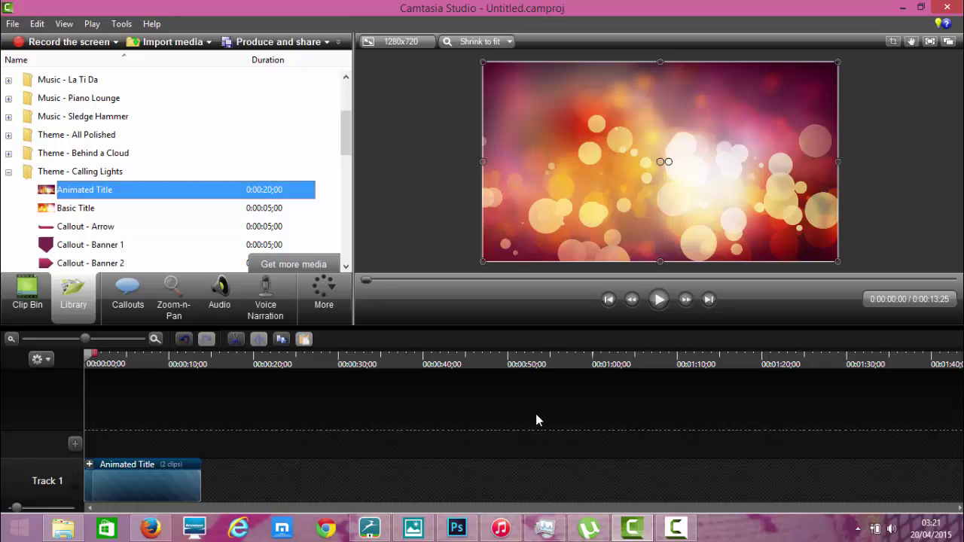
pyautogui.click(657, 301)
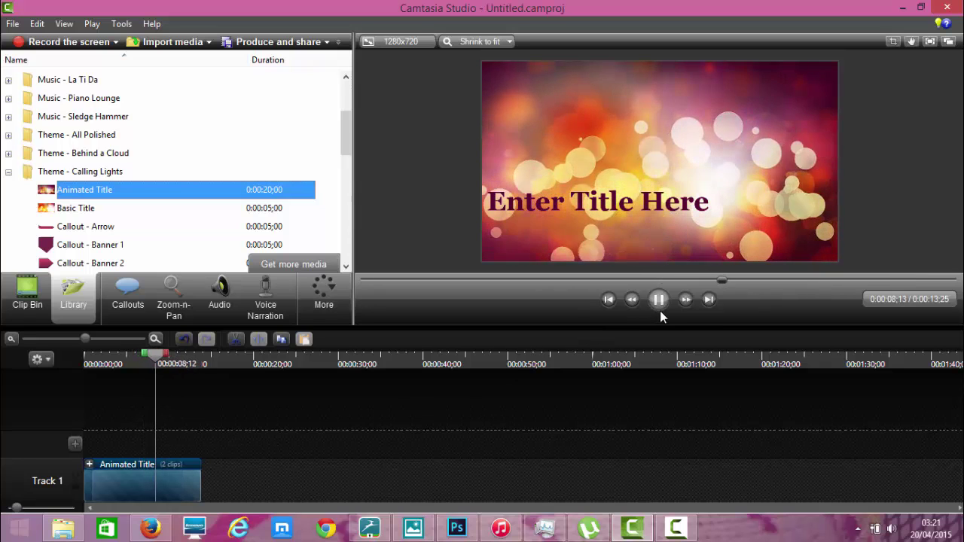
pyautogui.click(609, 299)
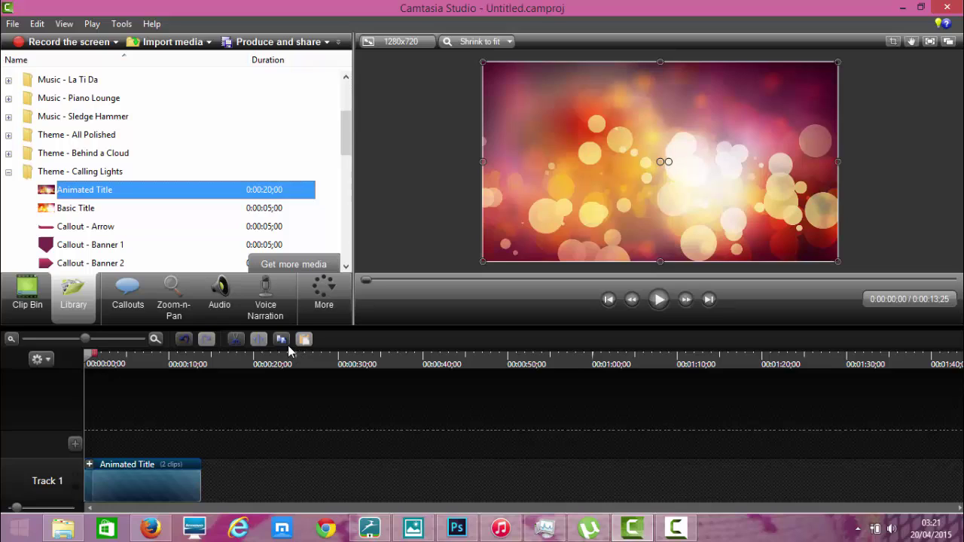
# Add a plain Text callout and delete its 'Enter Title Here' placeholder text
pyautogui.click(125, 297)
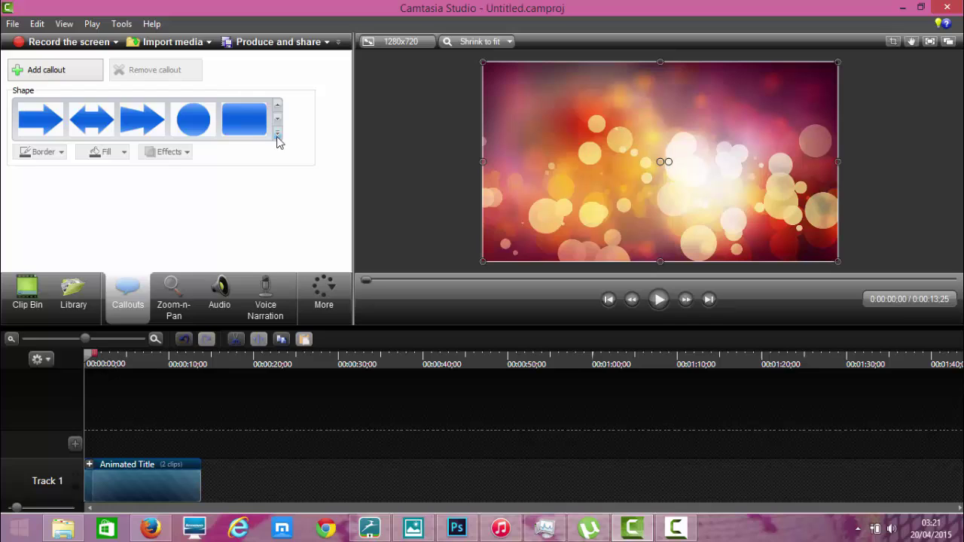
pyautogui.click(277, 133)
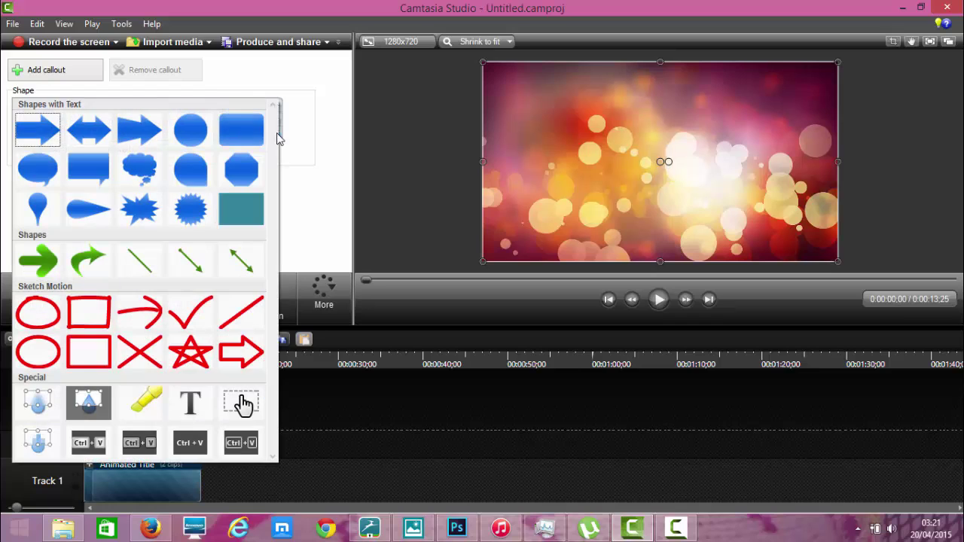
pyautogui.click(195, 397)
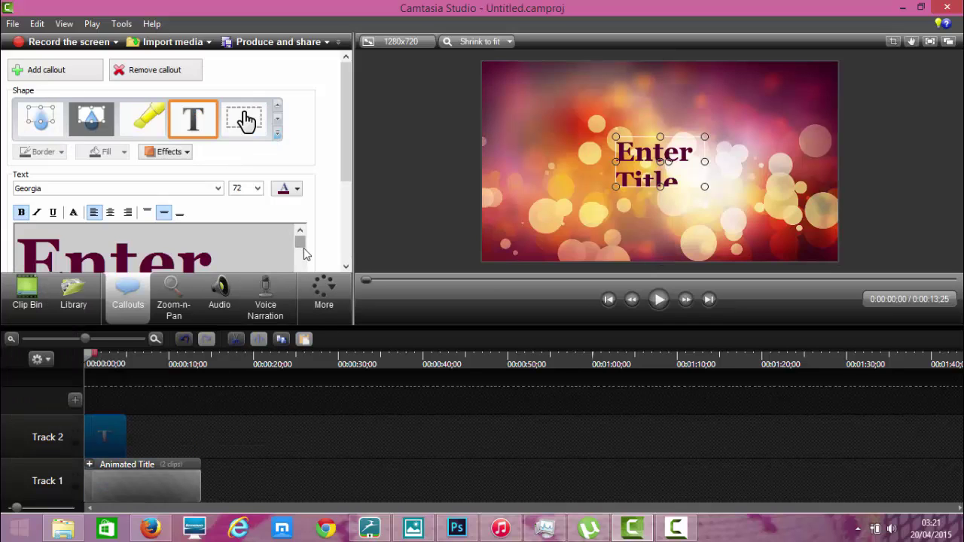
pyautogui.scroll(-2, 301, 249)
pyautogui.moveTo(86, 219); pyautogui.dragTo(3, 195)
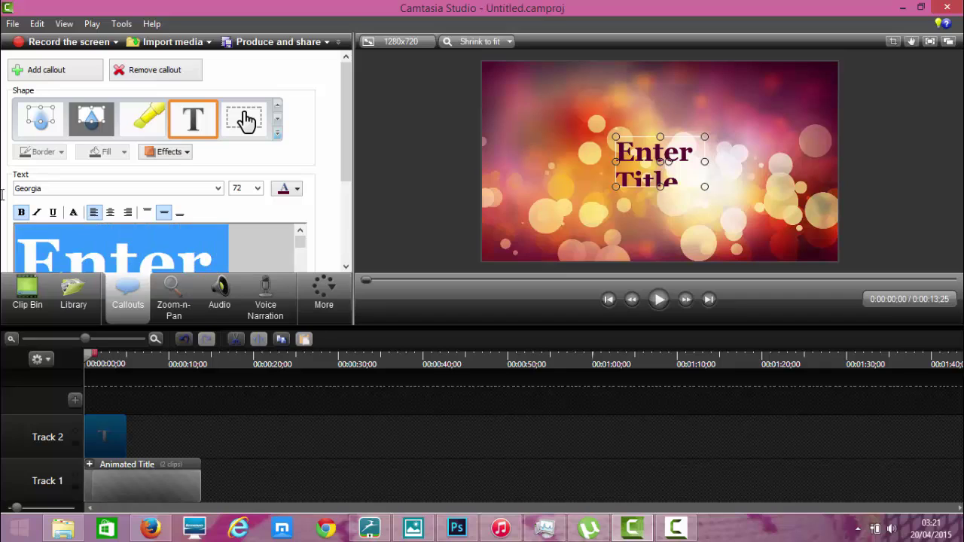
pyautogui.press('Delete')
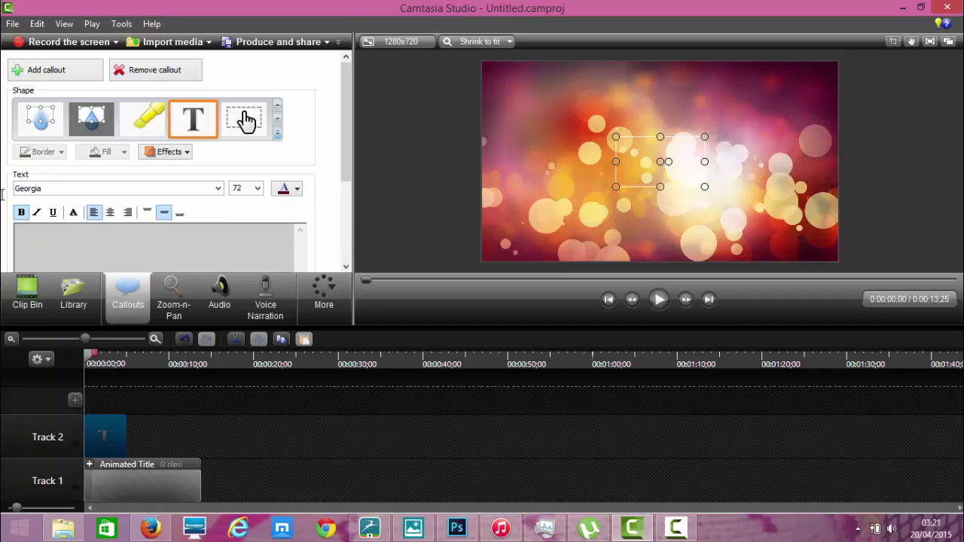
# Type 'mitchcrafts camtasia tutorial', enlarge the callout box to fit, and move it up and left
pyautogui.write('mitc')
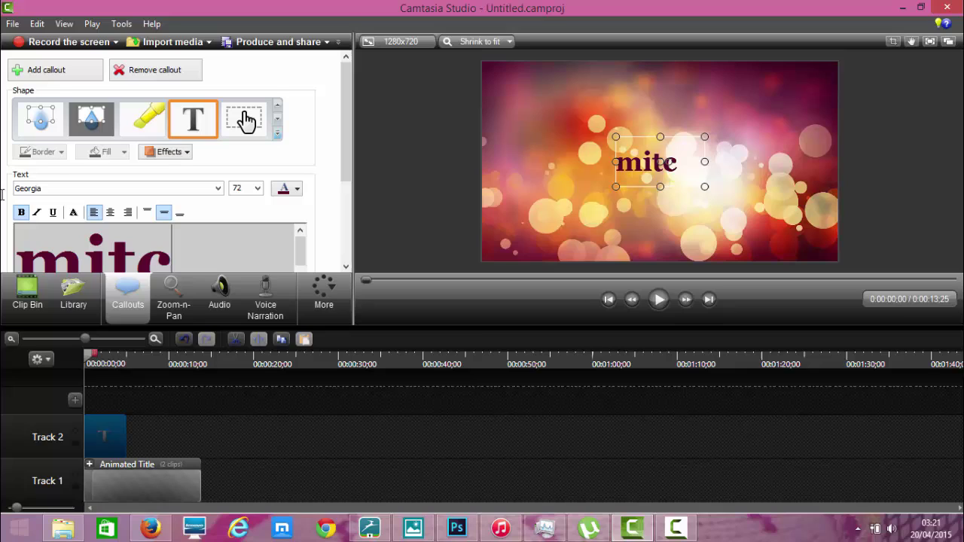
pyautogui.write('hcrafts')
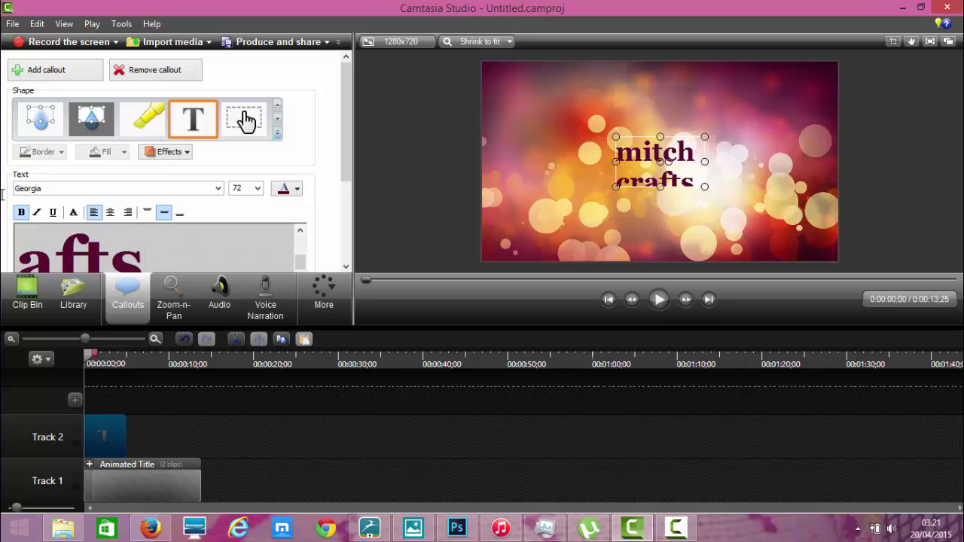
pyautogui.write(' camta')
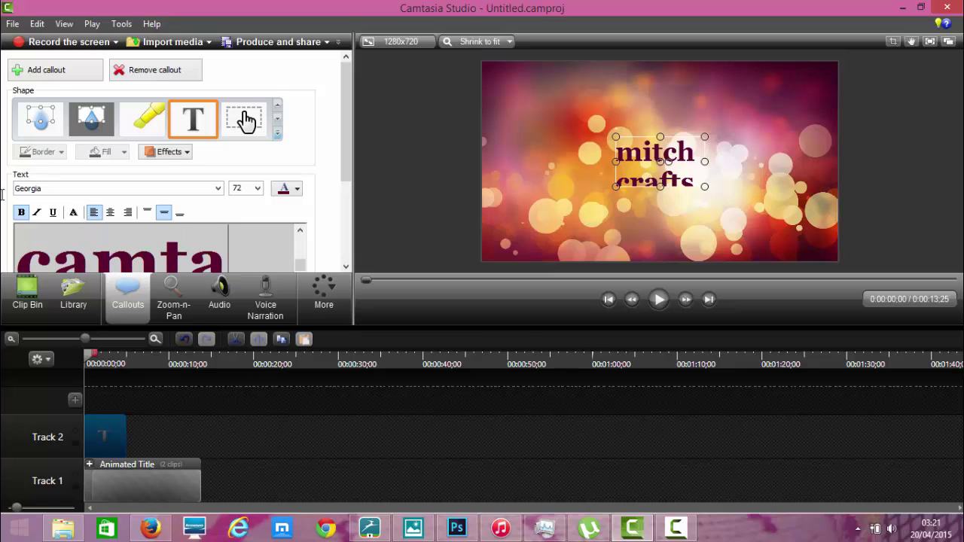
pyautogui.write('sia t')
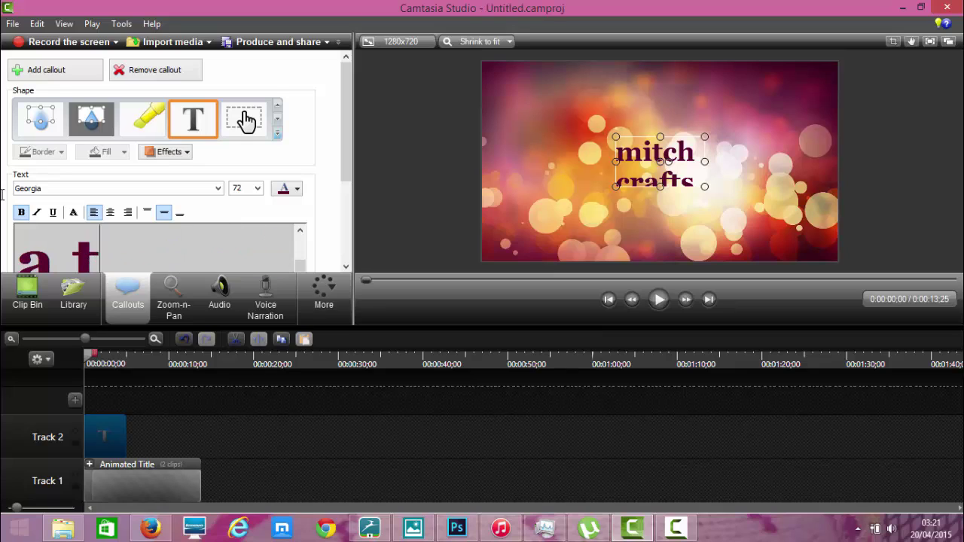
pyautogui.write('utorial')
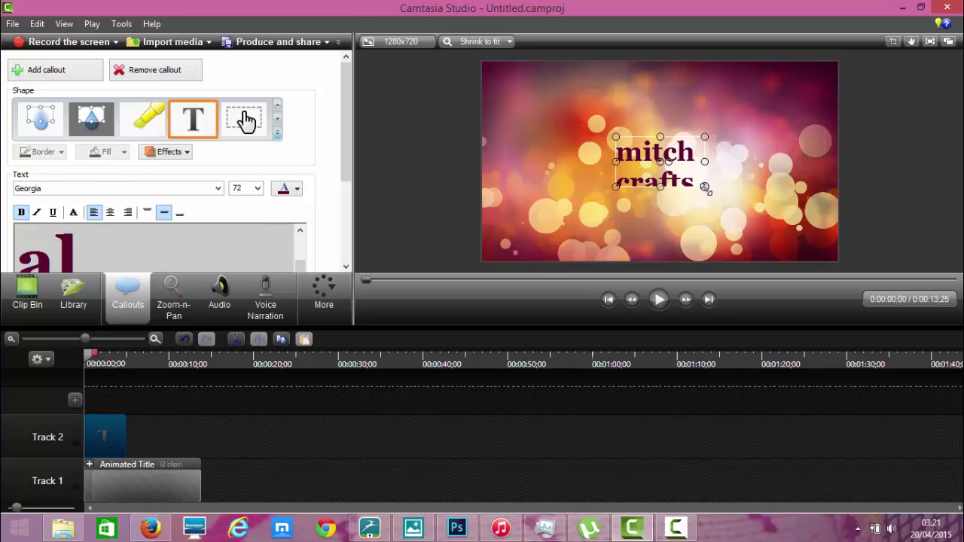
pyautogui.moveTo(704, 187); pyautogui.dragTo(795, 250)
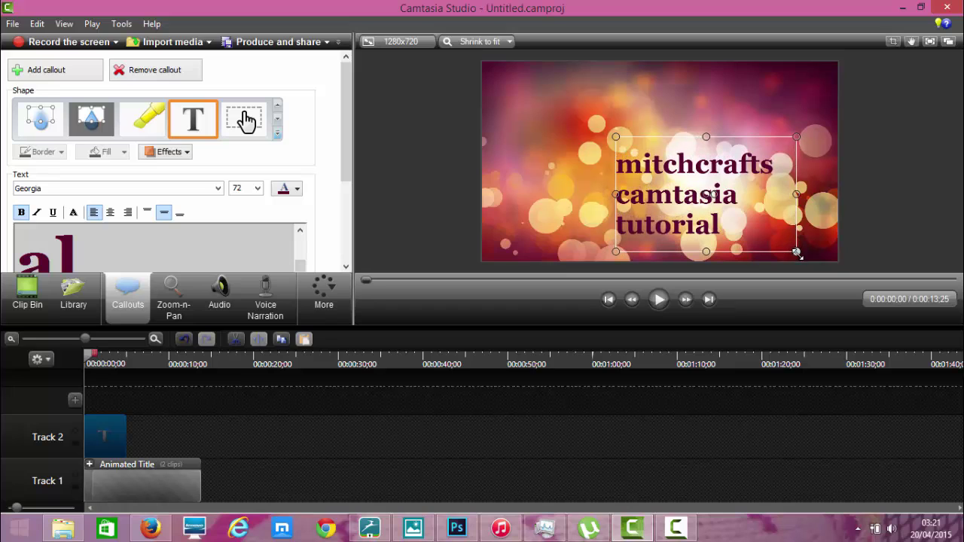
pyautogui.moveTo(726, 216); pyautogui.dragTo(680, 181)
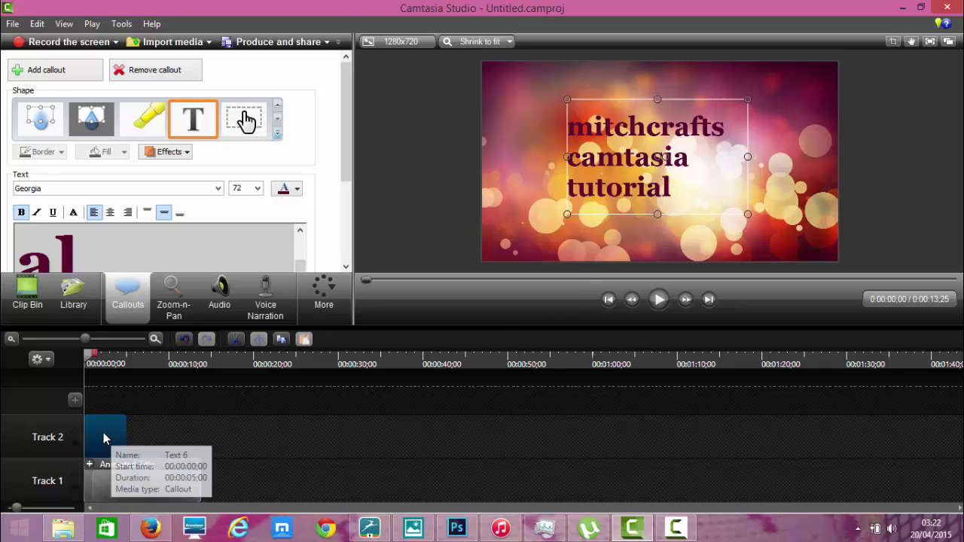
# Lengthen the text callout, trim the Animated Title group and Text 6 to 11:10, and preview
pyautogui.moveTo(125, 436); pyautogui.dragTo(194, 447)
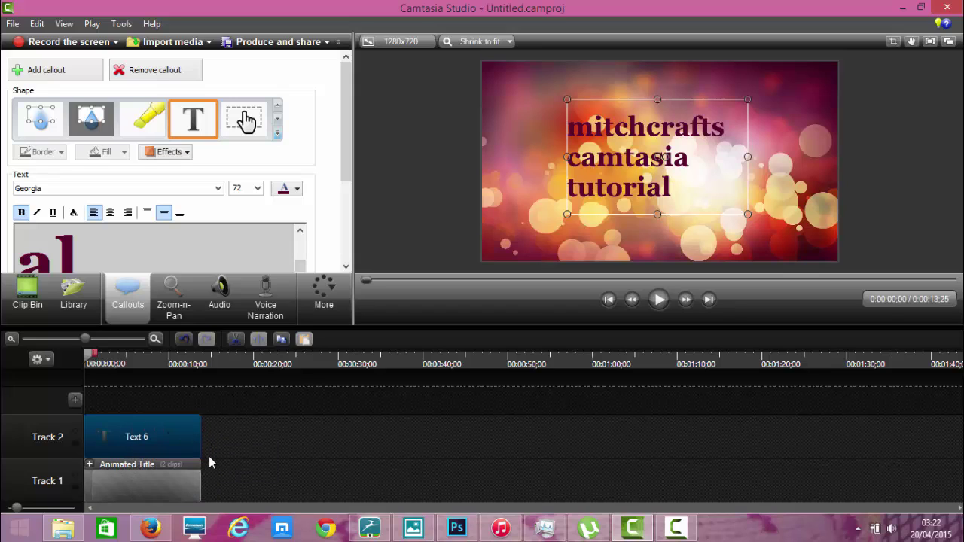
pyautogui.moveTo(202, 469); pyautogui.dragTo(186, 473)
pyautogui.moveTo(199, 439); pyautogui.dragTo(182, 441)
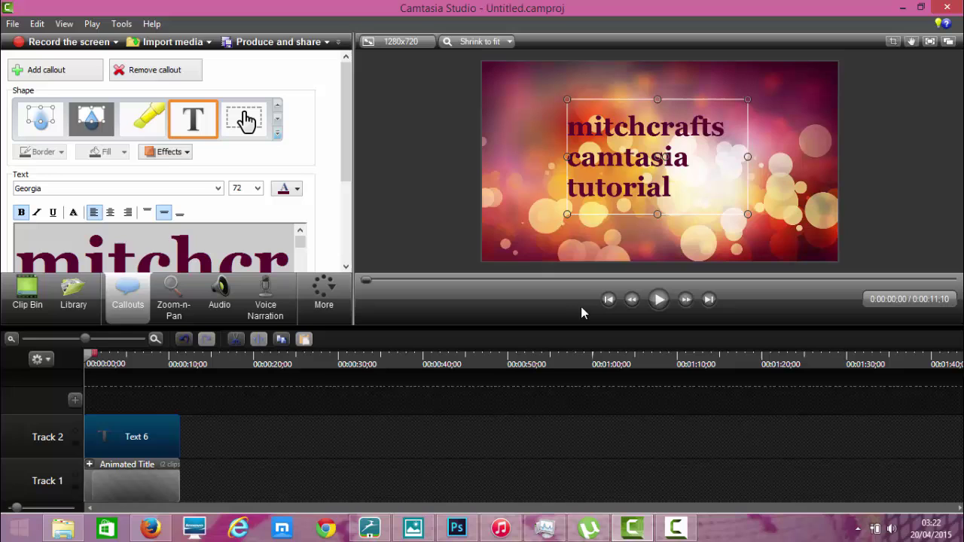
pyautogui.click(658, 299)
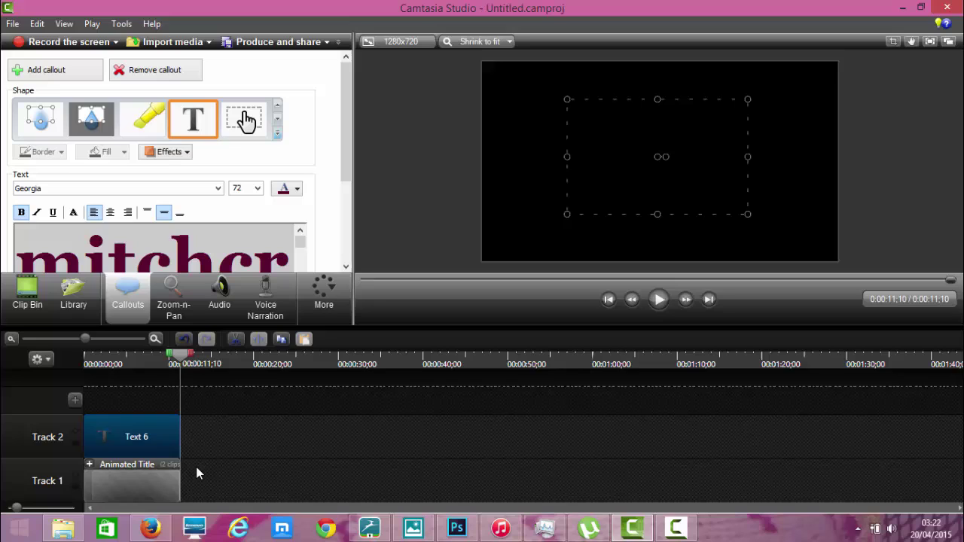
# Ungroup the Animated Title group and move the Track 2 Text Callout clip to the timeline start
pyautogui.click(147, 484)
pyautogui.rightClick(148, 483)
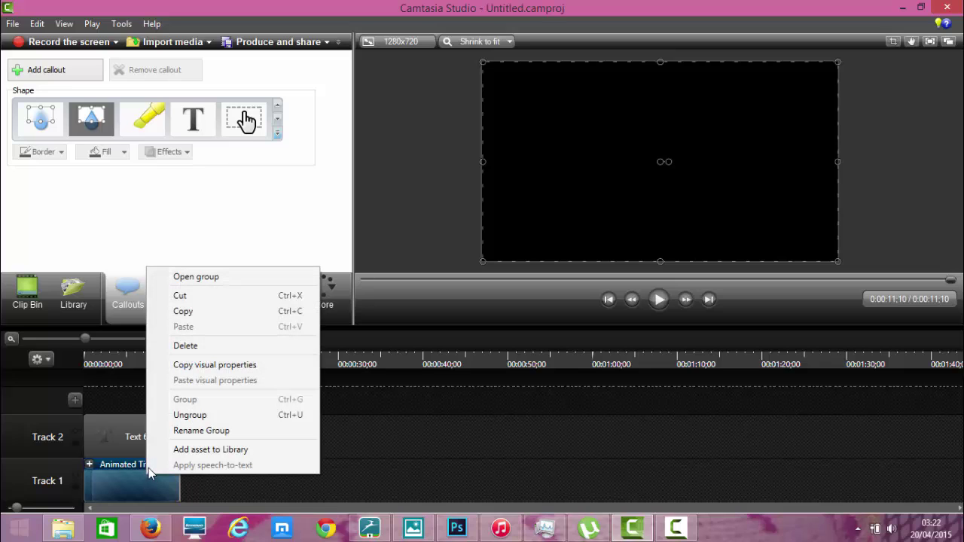
pyautogui.click(181, 416)
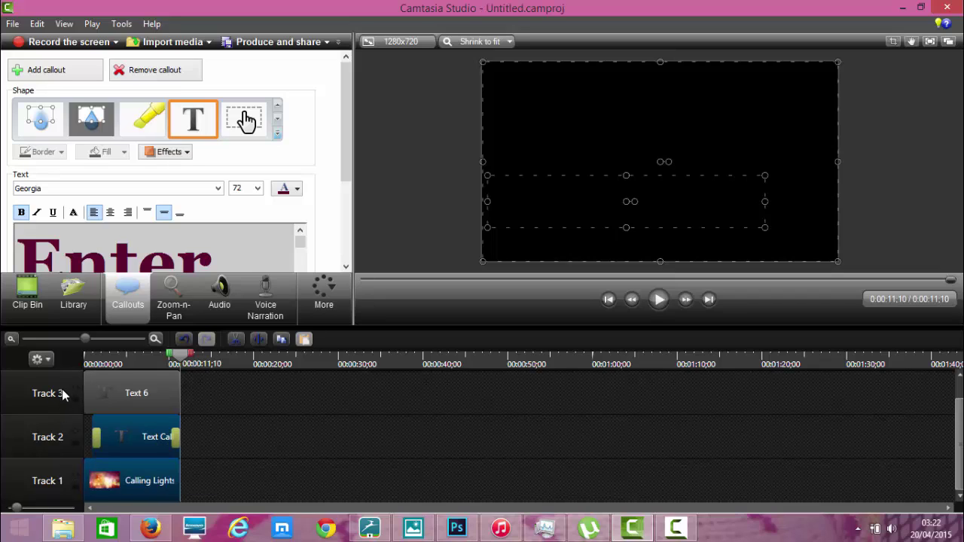
pyautogui.click(130, 438)
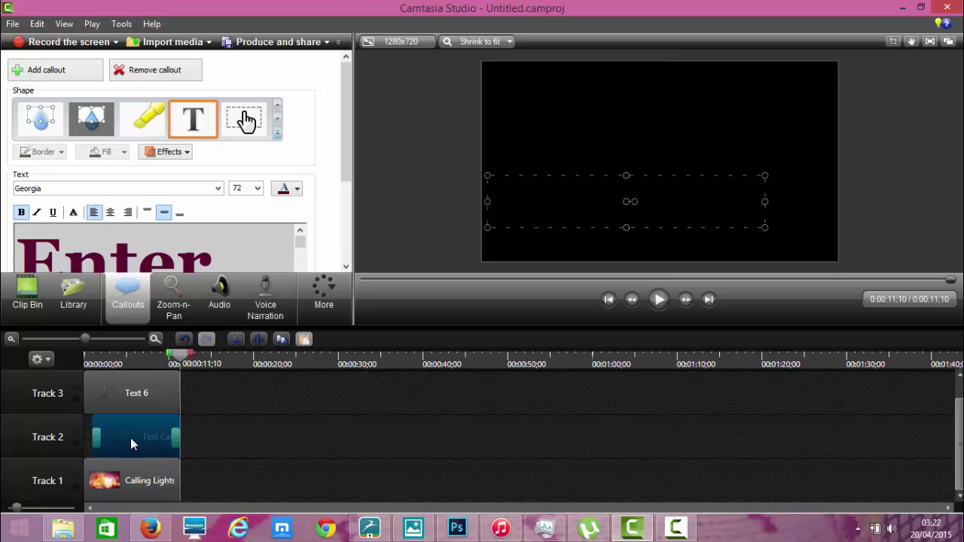
pyautogui.moveTo(131, 440); pyautogui.dragTo(115, 443)
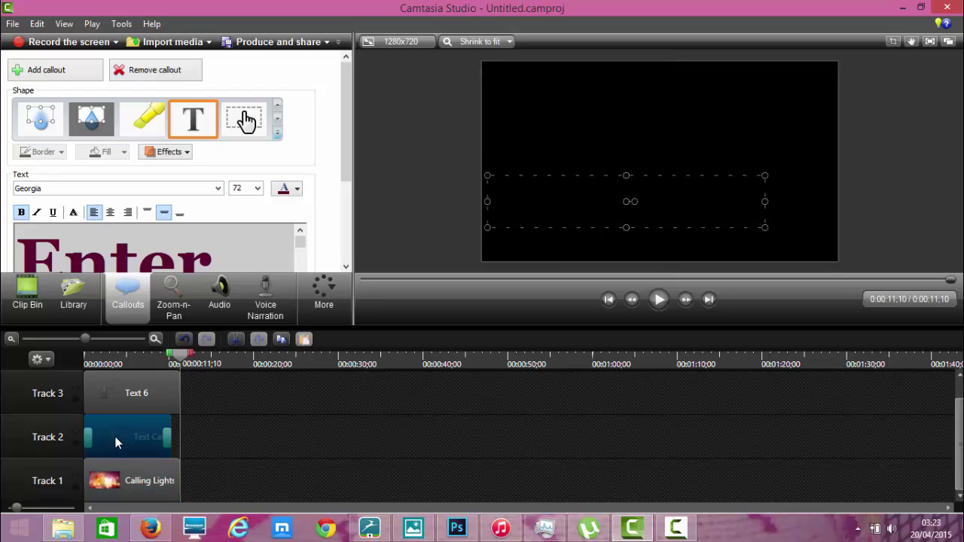
# Play the title, pause, and shift the mitchcrafts text up and to the right
pyautogui.click(659, 299)
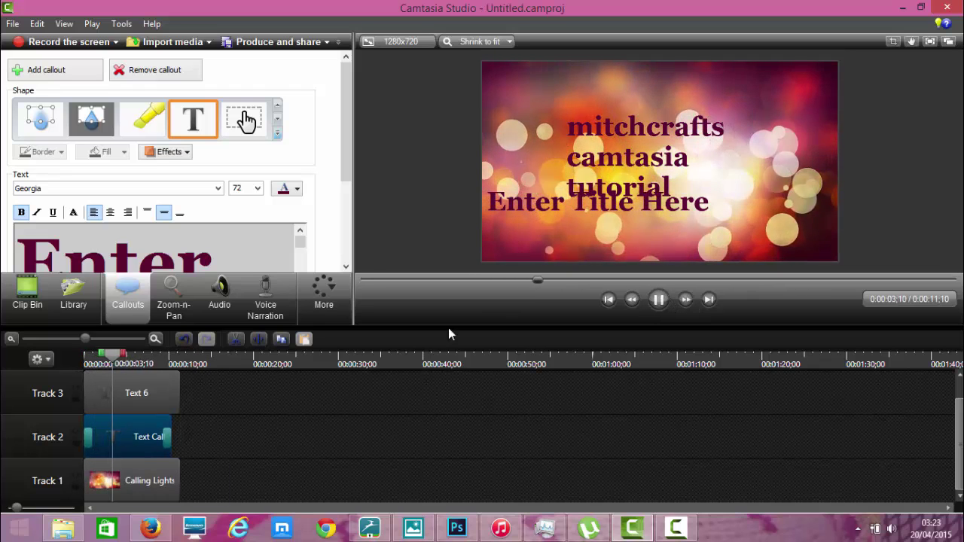
pyautogui.click(629, 198)
pyautogui.moveTo(629, 198); pyautogui.dragTo(674, 184)
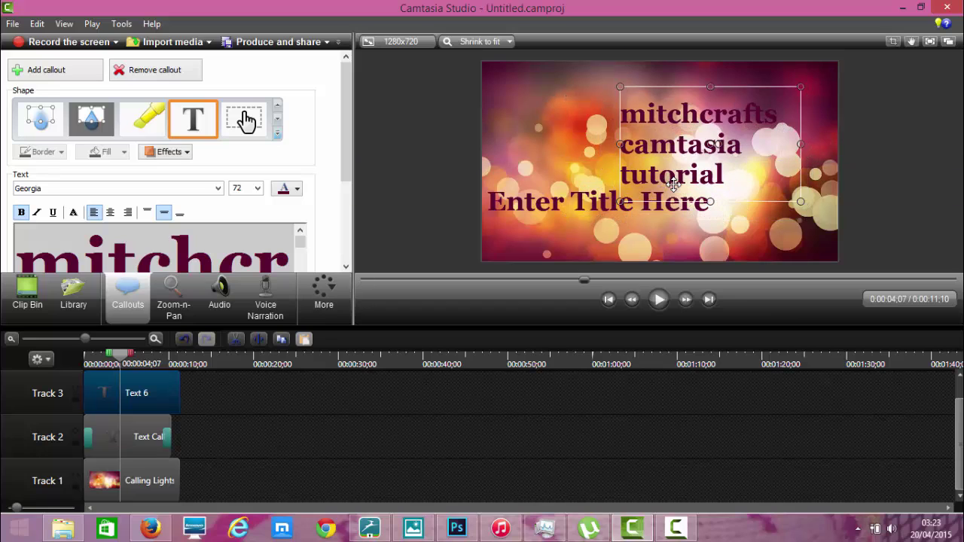
# Delete the 'Enter Title Here' placeholder callout from Track 2
pyautogui.click(148, 437)
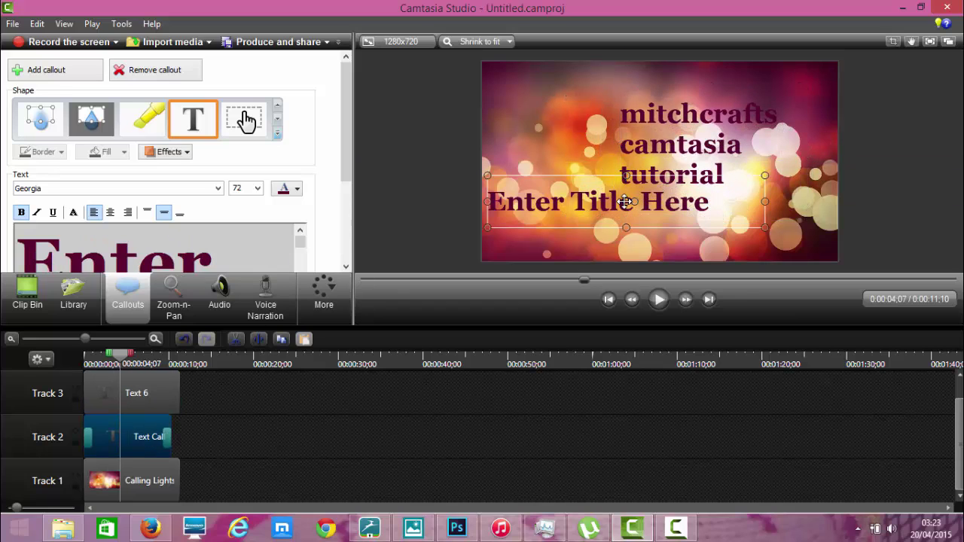
pyautogui.moveTo(597, 201); pyautogui.dragTo(632, 220)
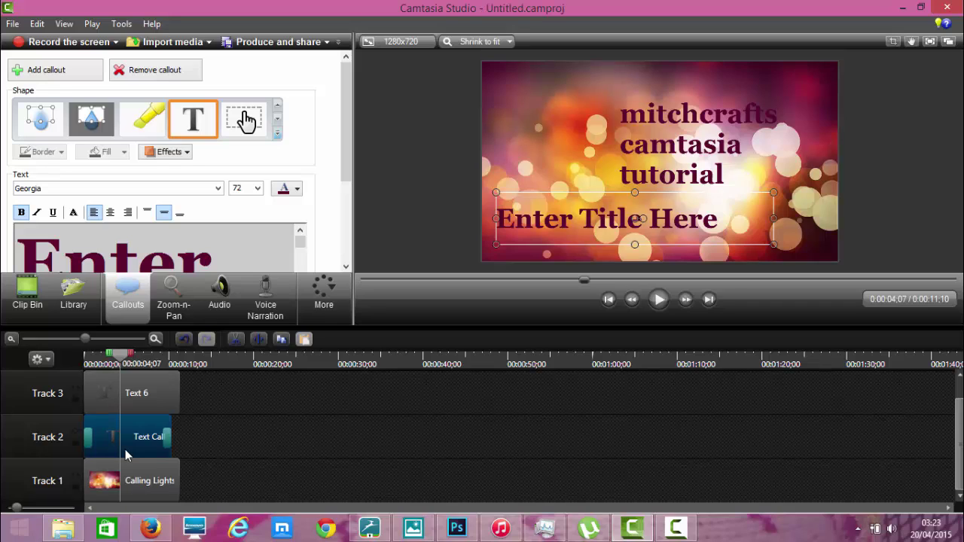
pyautogui.press('Delete')
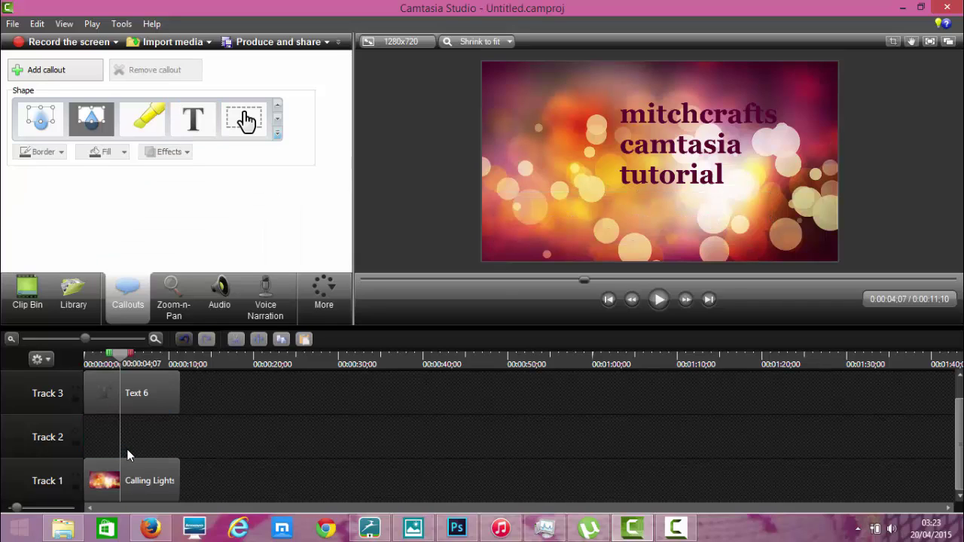
# Move the Text 6 mitchcrafts callout left and down toward centre, then replay from the beginning
pyautogui.click(148, 395)
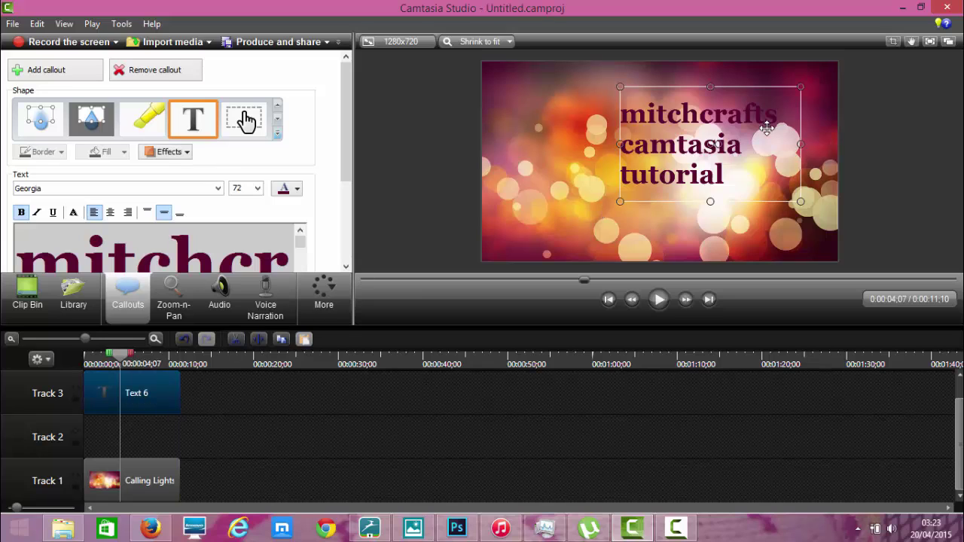
pyautogui.moveTo(729, 132); pyautogui.dragTo(690, 149)
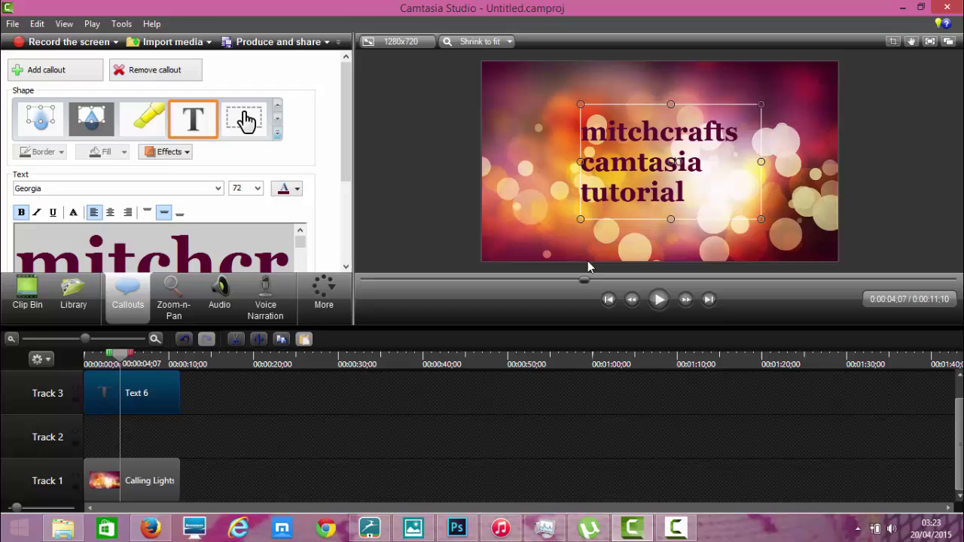
pyautogui.click(608, 299)
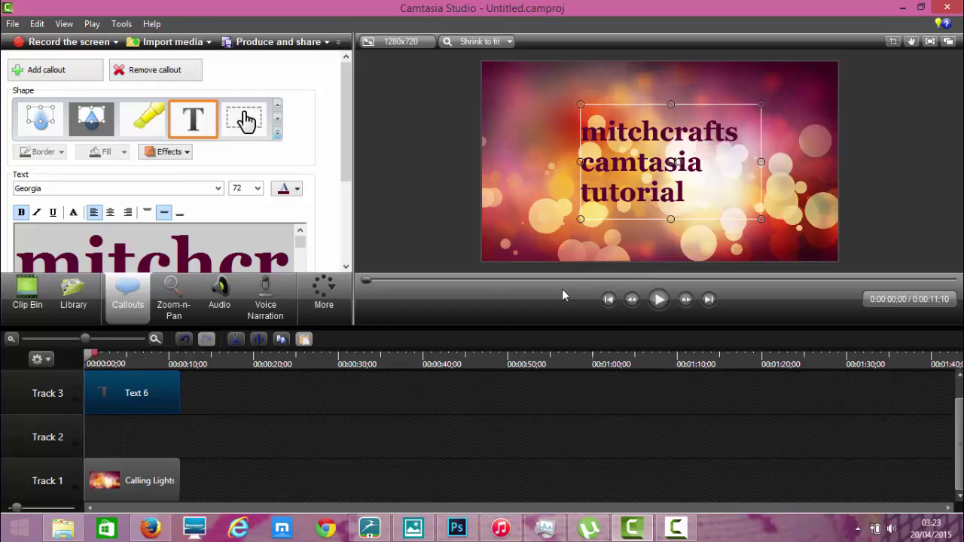
pyautogui.click(656, 301)
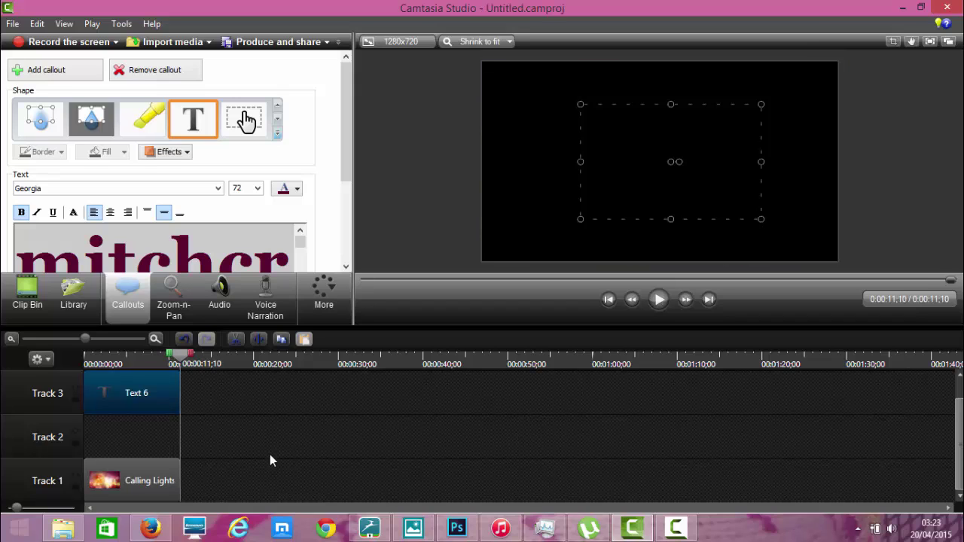
pyautogui.click(141, 488)
pyautogui.rightClick(140, 488)
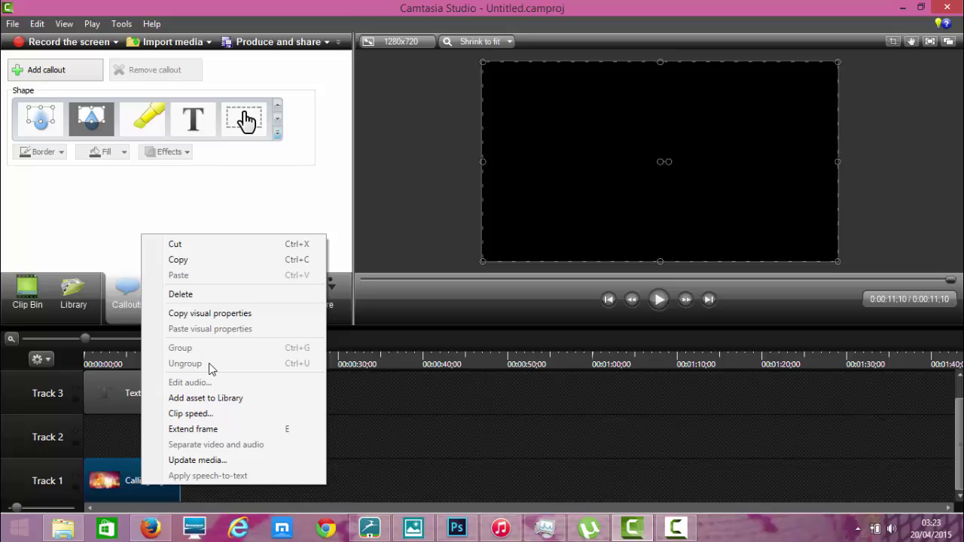
pyautogui.click(388, 471)
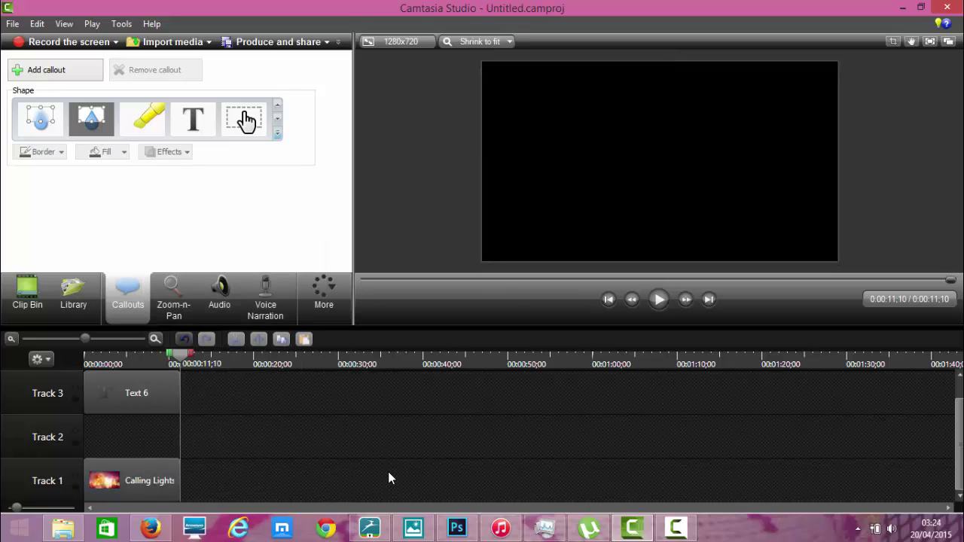